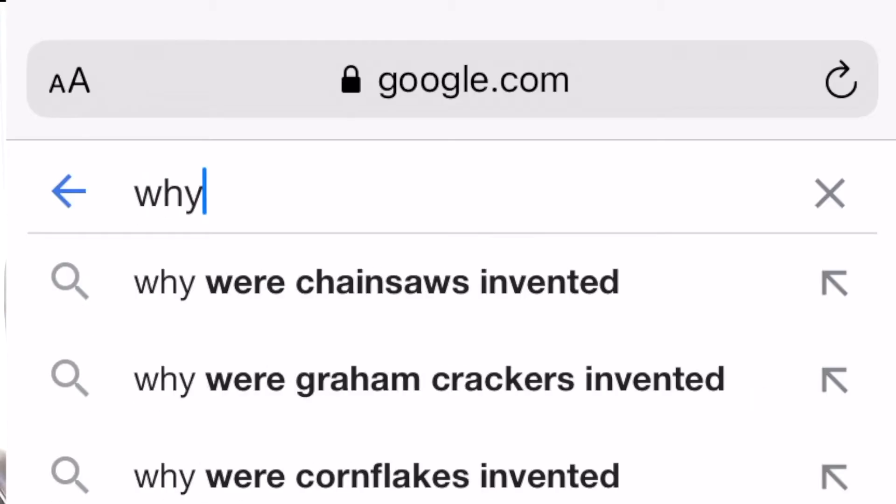
text( does my shin hu)
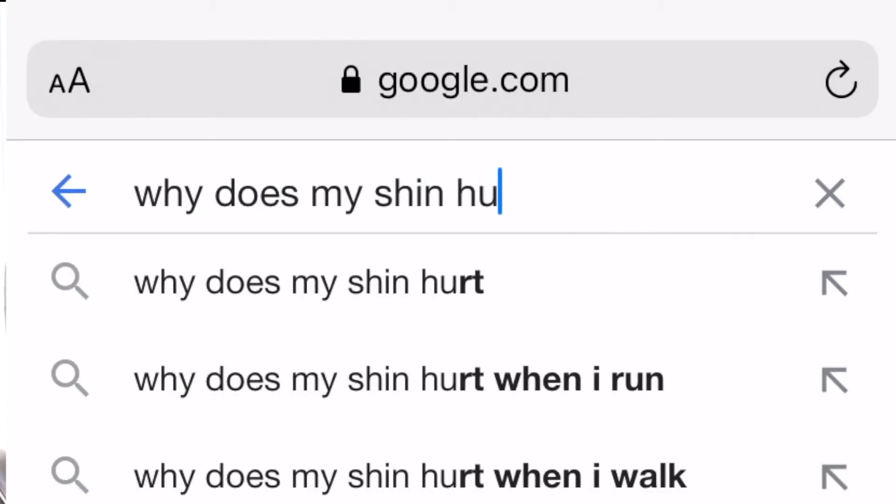
text(rt when i run?)
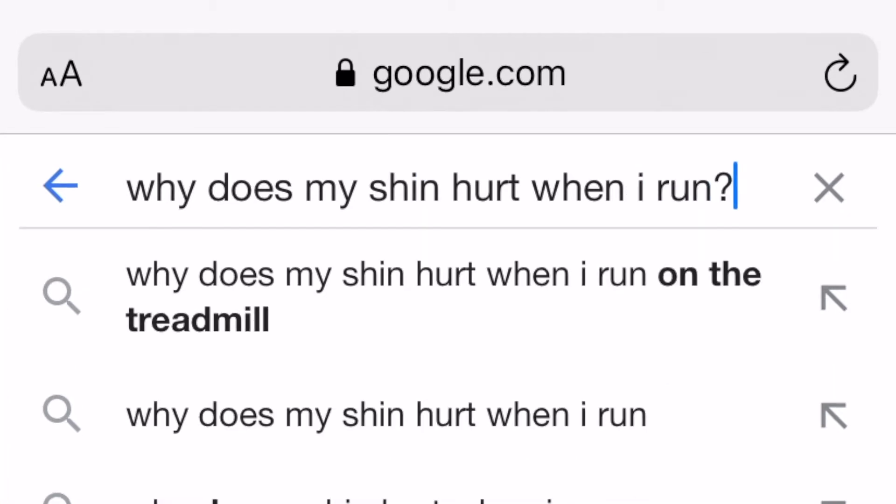